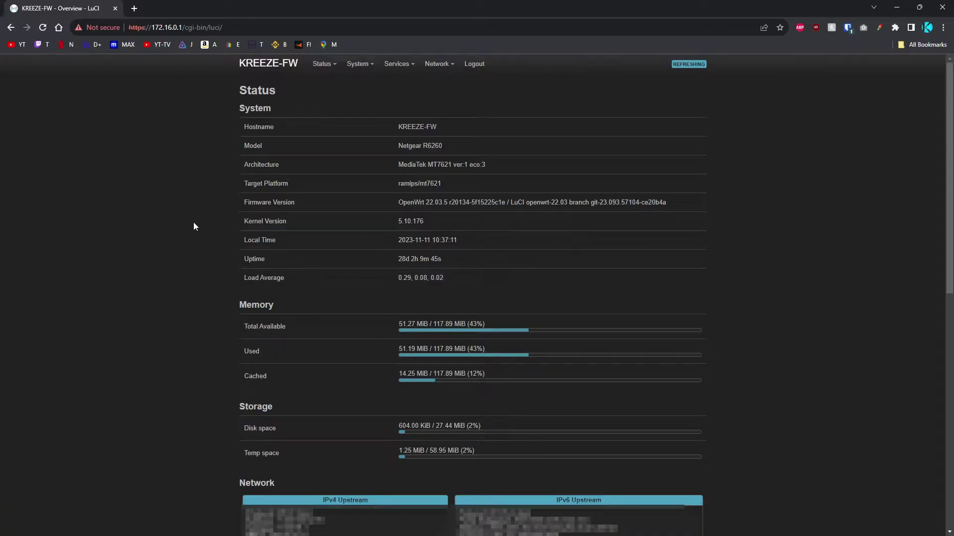
# Go to System > Software and refresh the package lists.
pyautogui.moveTo(361, 64)
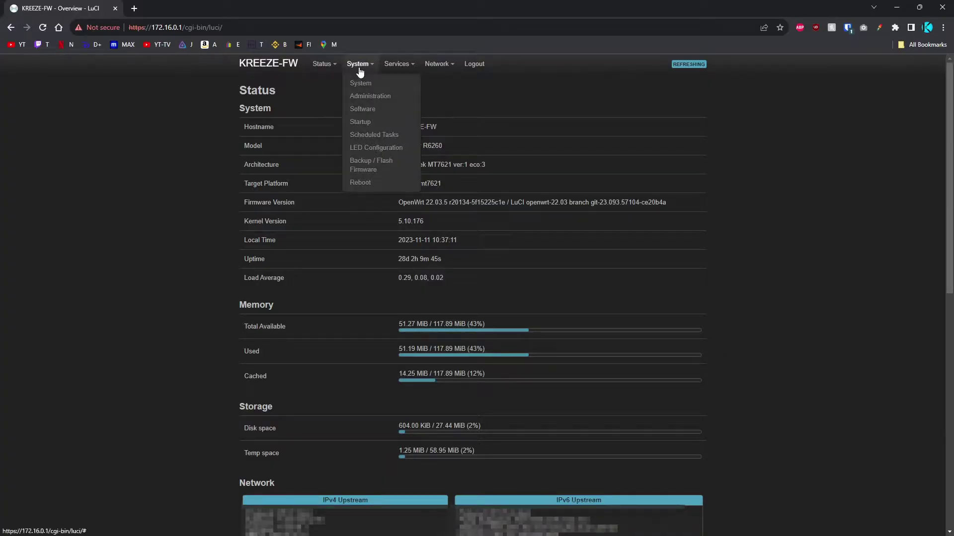
pyautogui.click(372, 112)
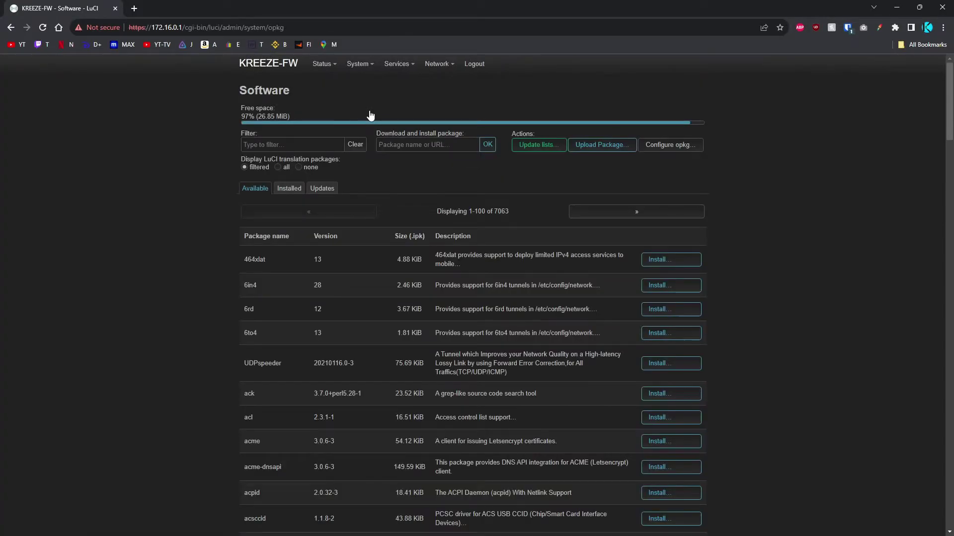
pyautogui.click(549, 145)
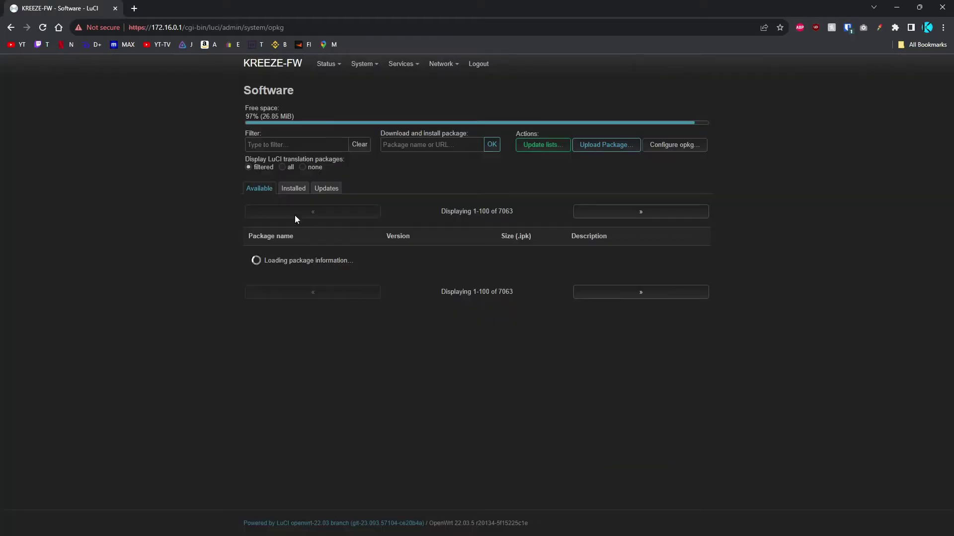
# Filter for wireguard-tools, luci-app-wireguard, luci-proto-wireguard and qrencode to confirm each is installed.
pyautogui.click(273, 143)
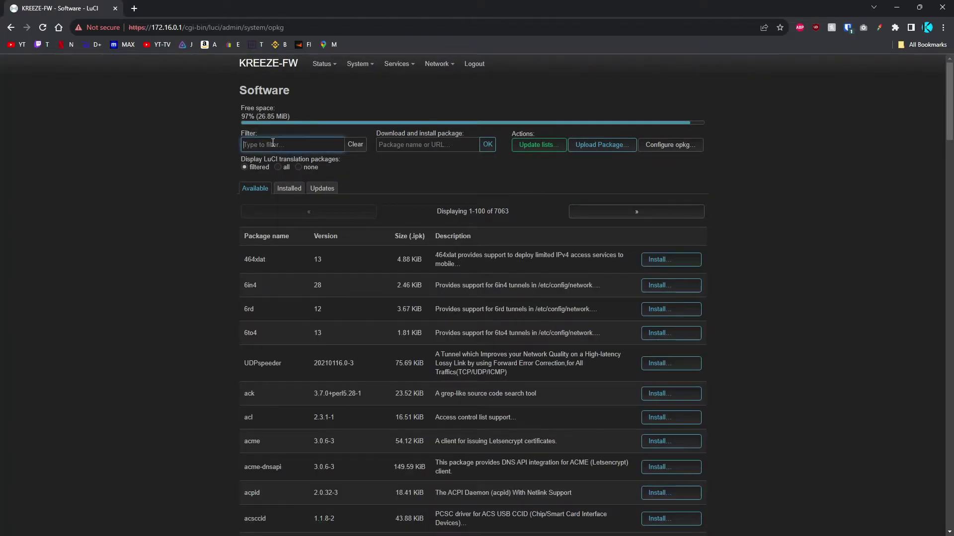
pyautogui.write('wireguard-tools')
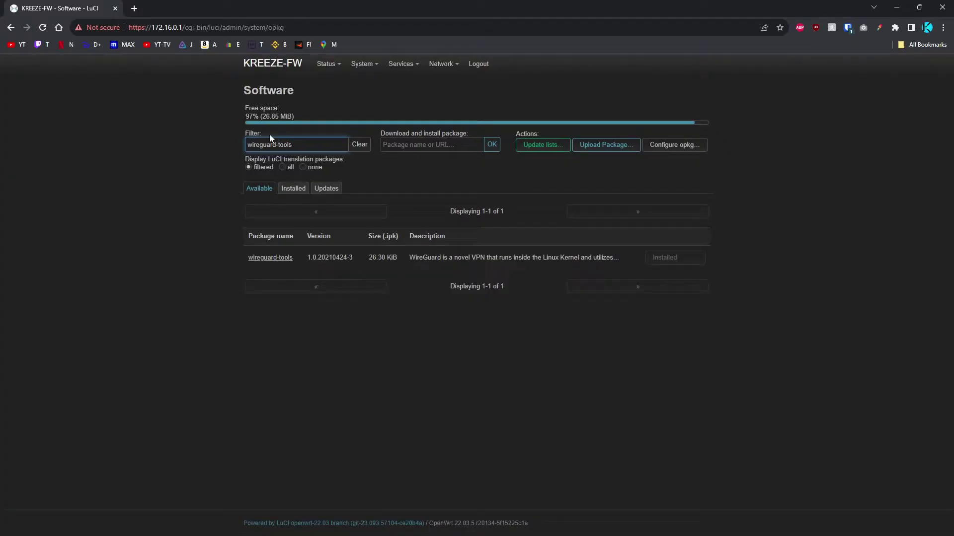
pyautogui.tripleClick(304, 143)
pyautogui.write('luci-ap')
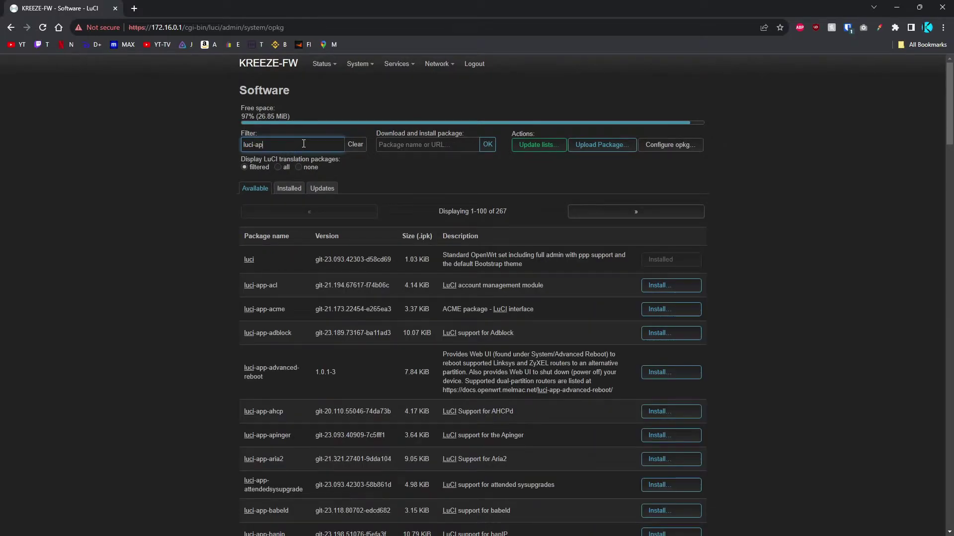
pyautogui.write('p-wireguard')
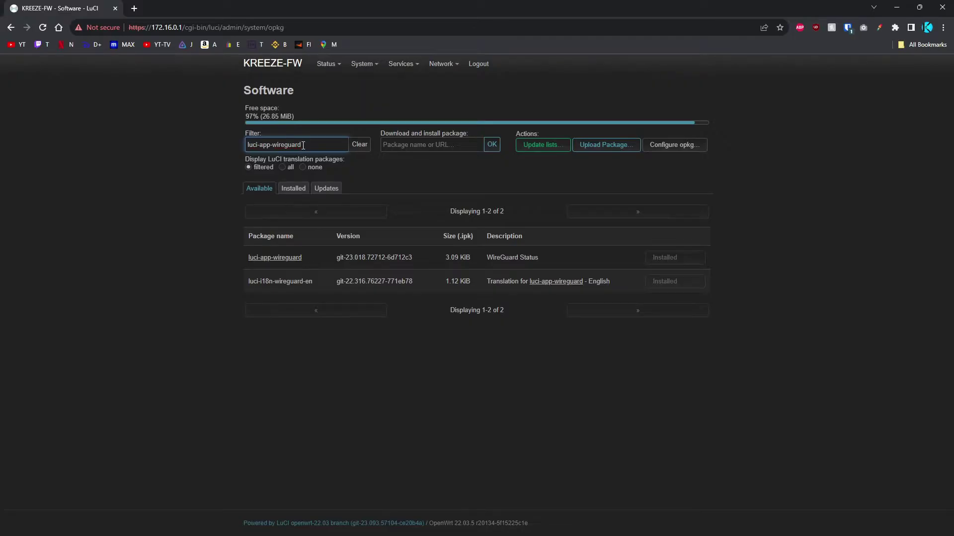
pyautogui.tripleClick(303, 145)
pyautogui.write('luci-proto')
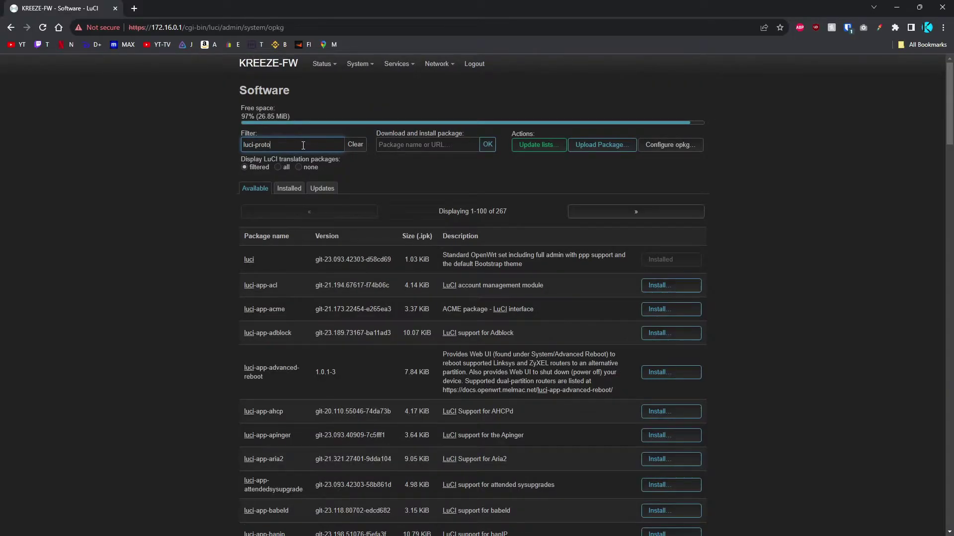
pyautogui.write('-wireguard')
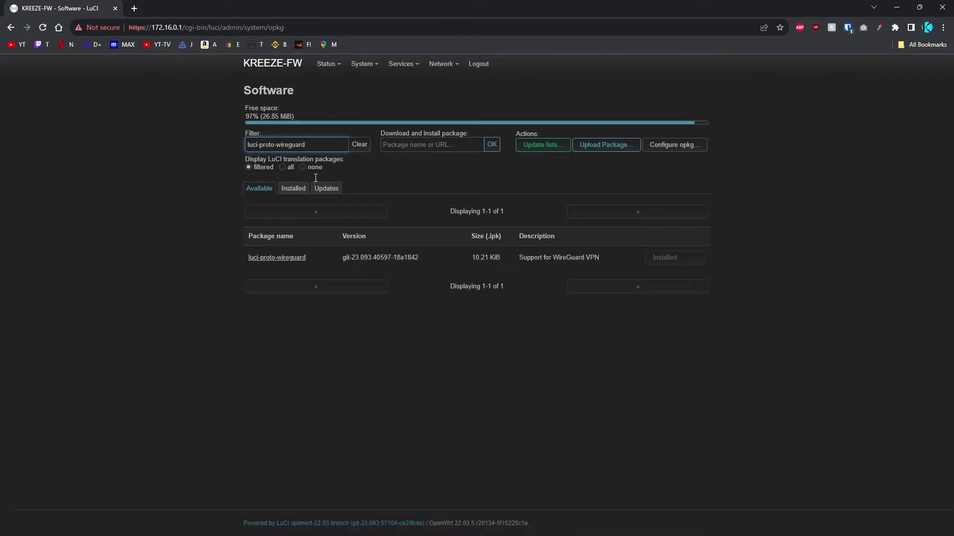
pyautogui.tripleClick(336, 143)
pyautogui.write('qrencode')
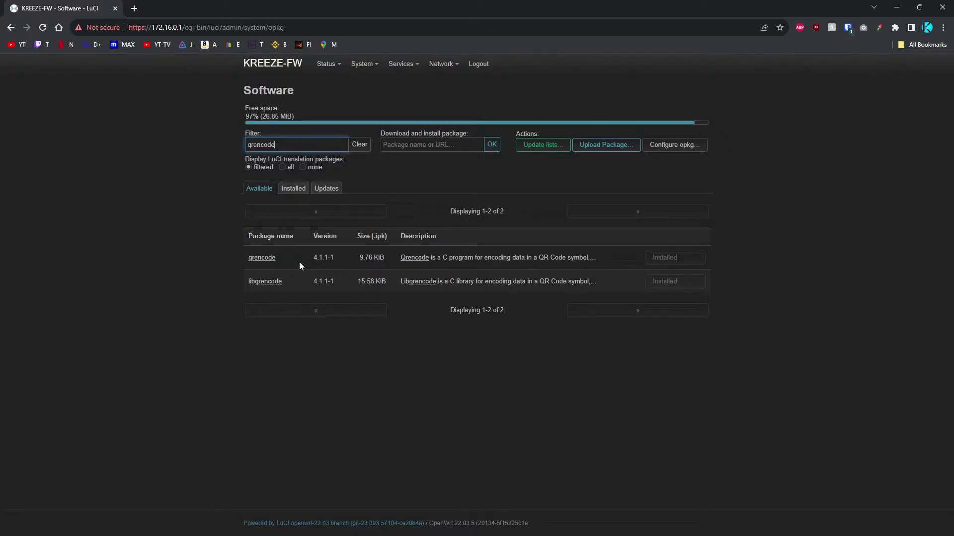
pyautogui.moveTo(365, 65)
# Start a new WireGuard VPN interface, then cancel it, leaving HomeVPN listed with lan, wan, wan6.
pyautogui.moveTo(443, 66)
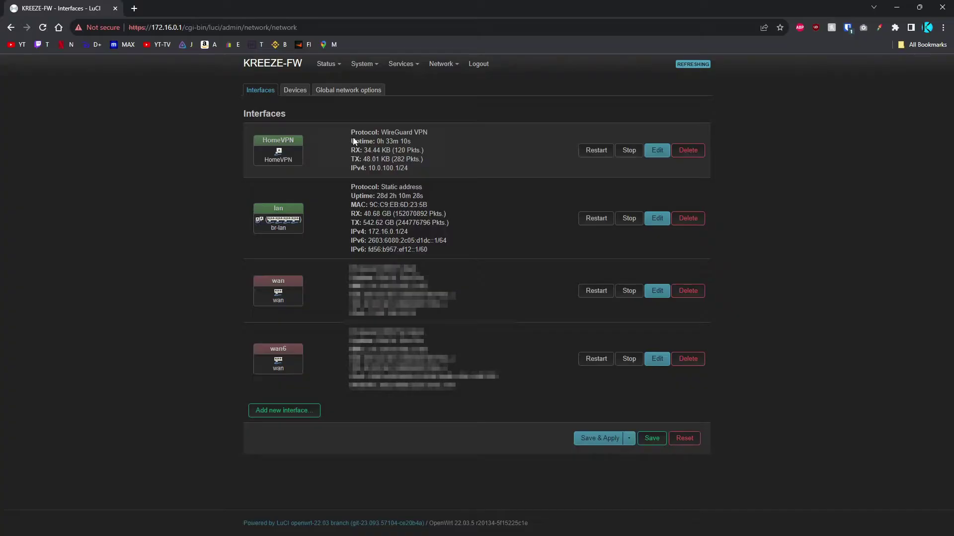
pyautogui.click(274, 412)
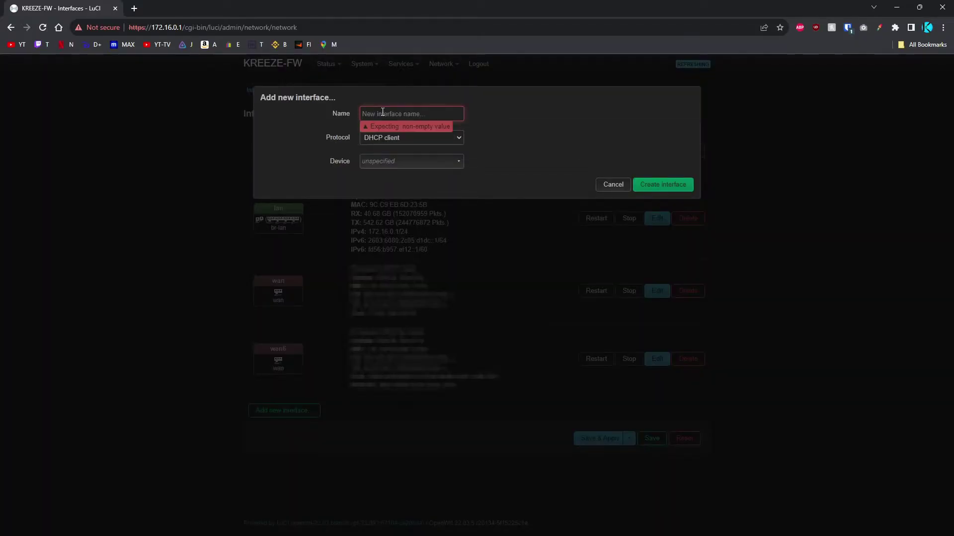
pyautogui.click(447, 140)
pyautogui.click(392, 197)
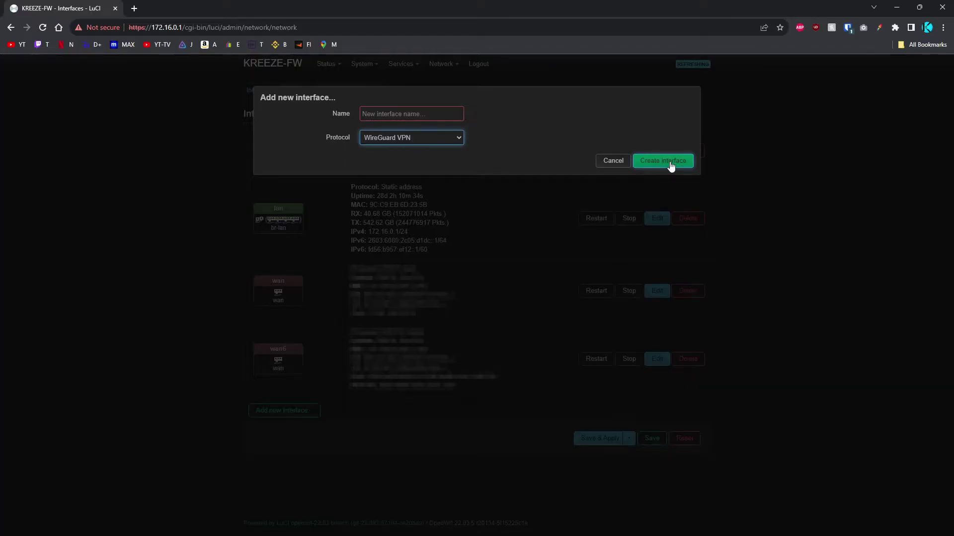
pyautogui.click(614, 159)
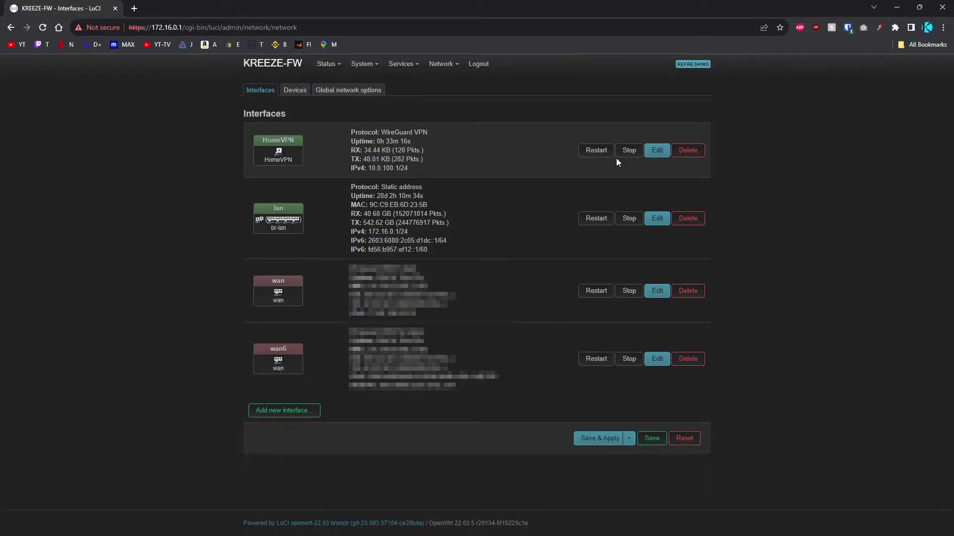
# Edit HomeVPN to review its WireGuard settings: listen port 51820, address 10.0.100.1/24.
pyautogui.click(655, 151)
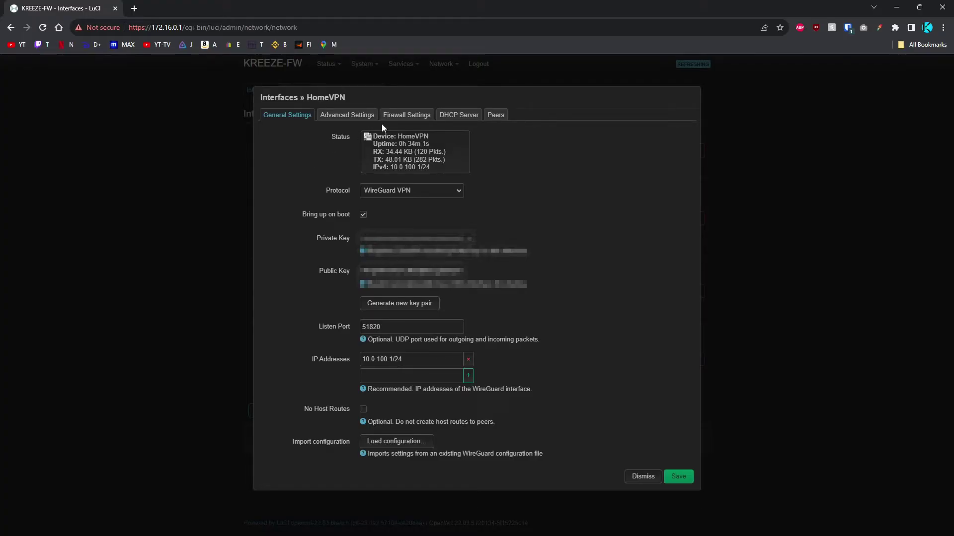
# Check HomeVPN's firewall zone and peers, discard a new peer draft, and edit KREEZE-7T.
pyautogui.click(401, 120)
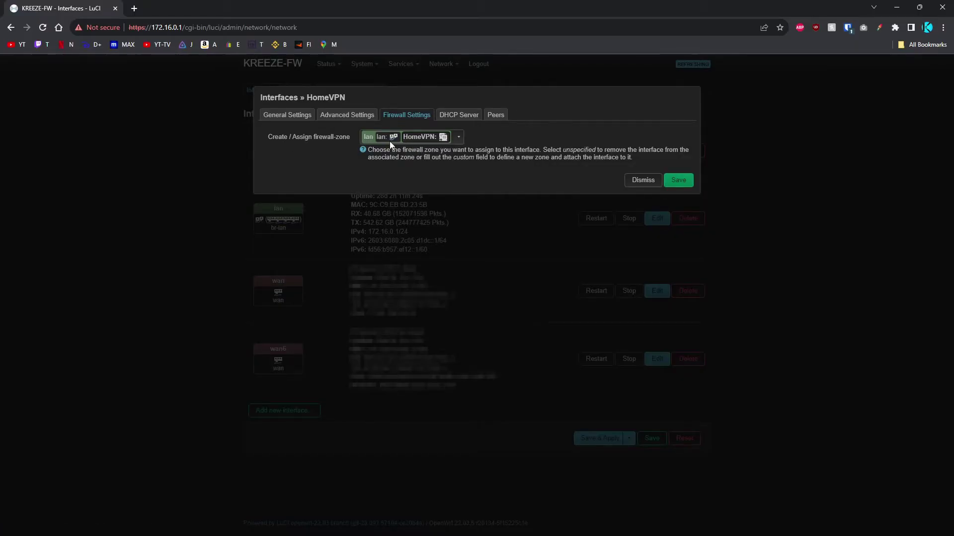
pyautogui.click(503, 118)
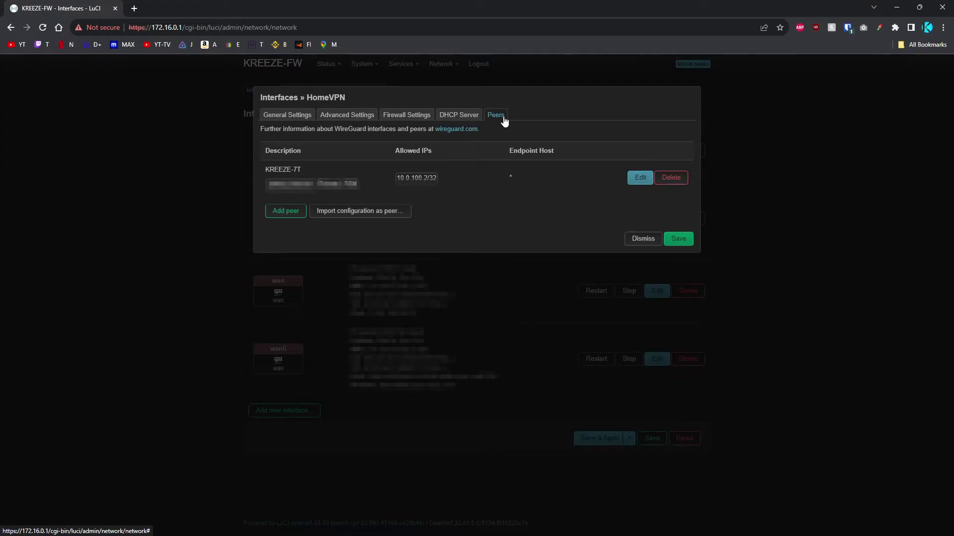
pyautogui.click(288, 211)
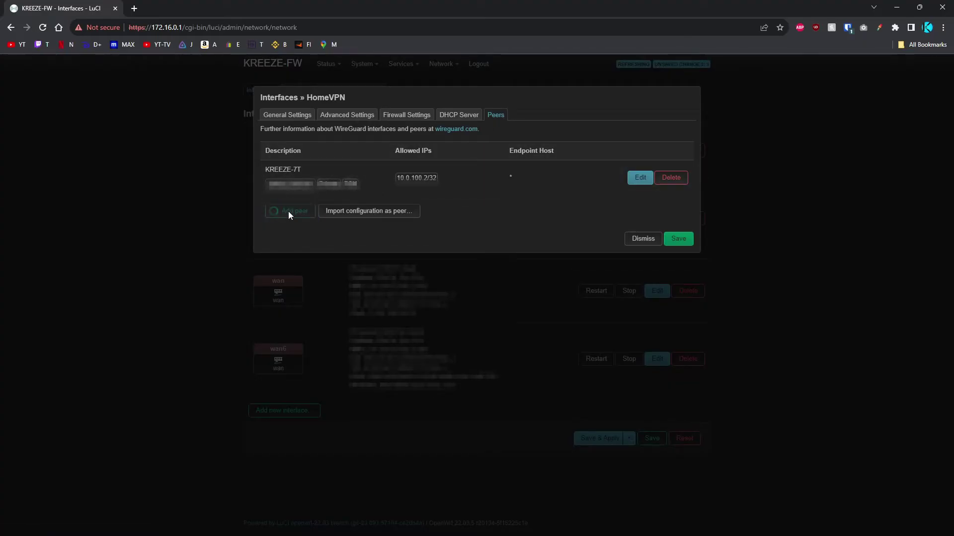
pyautogui.scroll(-2, 357, 141)
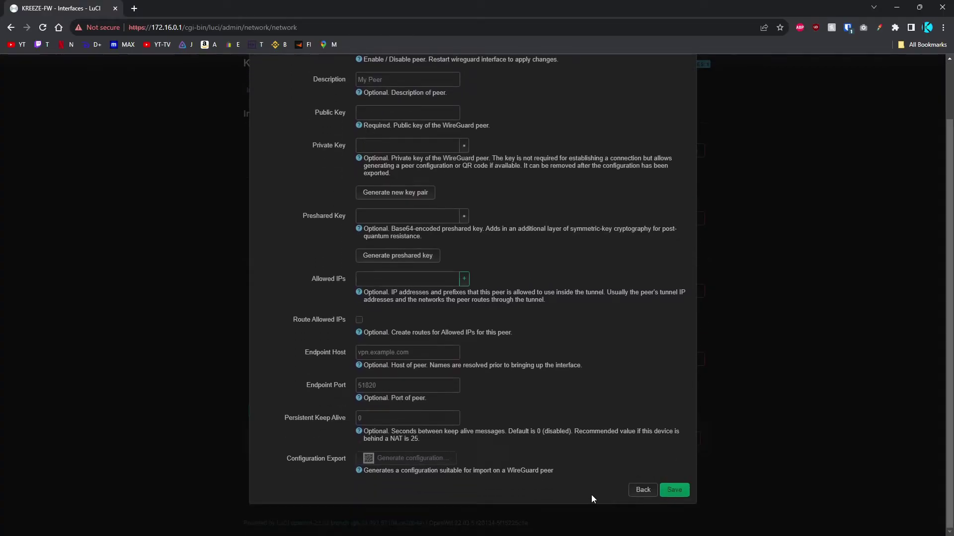
pyautogui.click(636, 490)
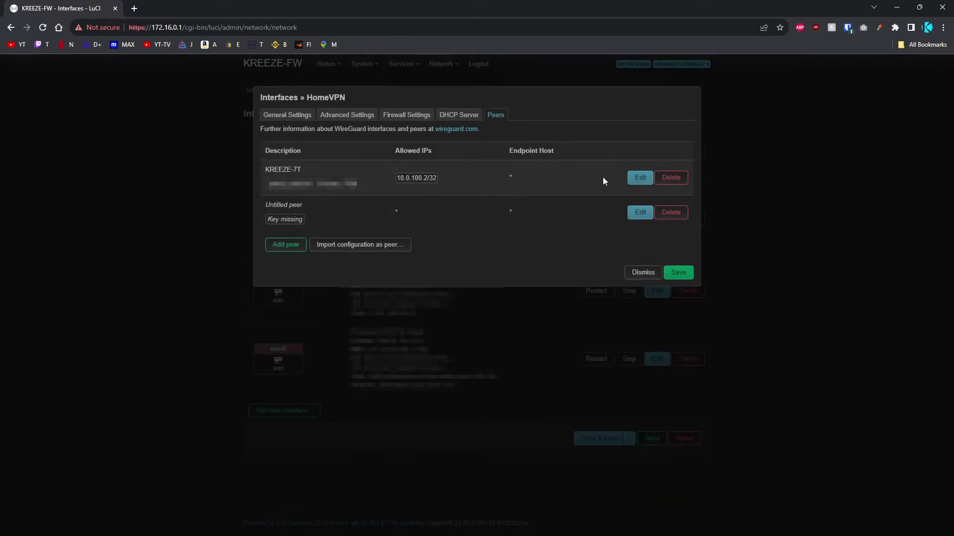
pyautogui.click(640, 178)
# Generate the KREEZE-7T client configuration with QR code from Configuration Export.
pyautogui.click(407, 147)
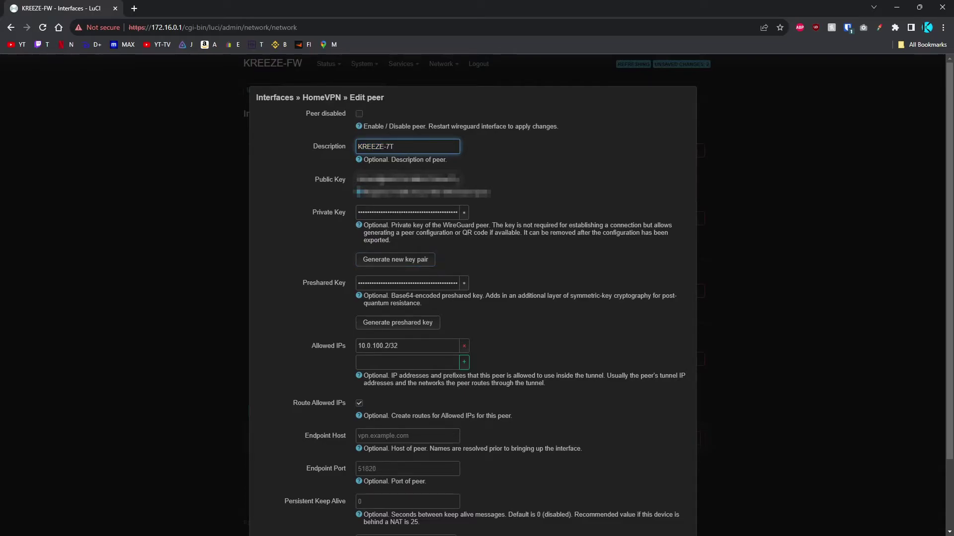
pyautogui.scroll(-3, 383, 214)
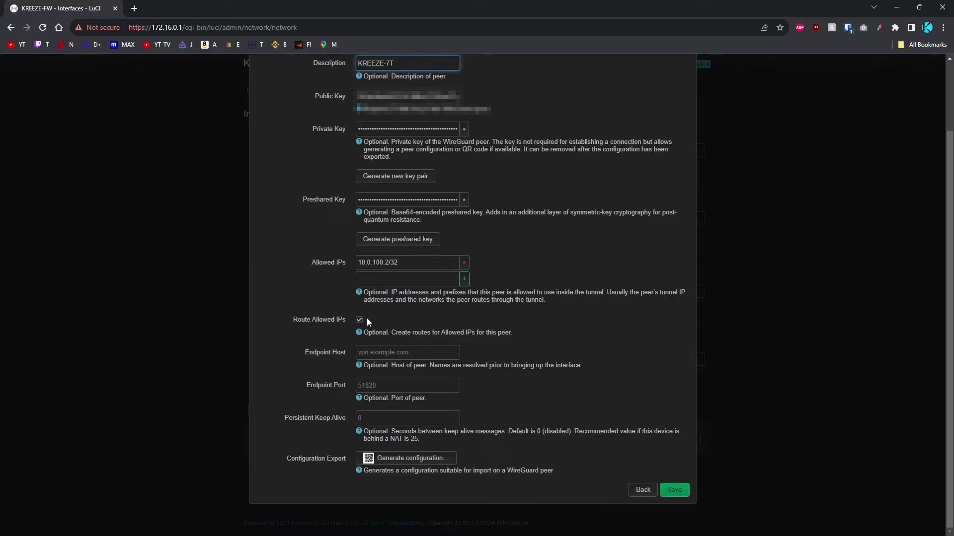
pyautogui.click(407, 461)
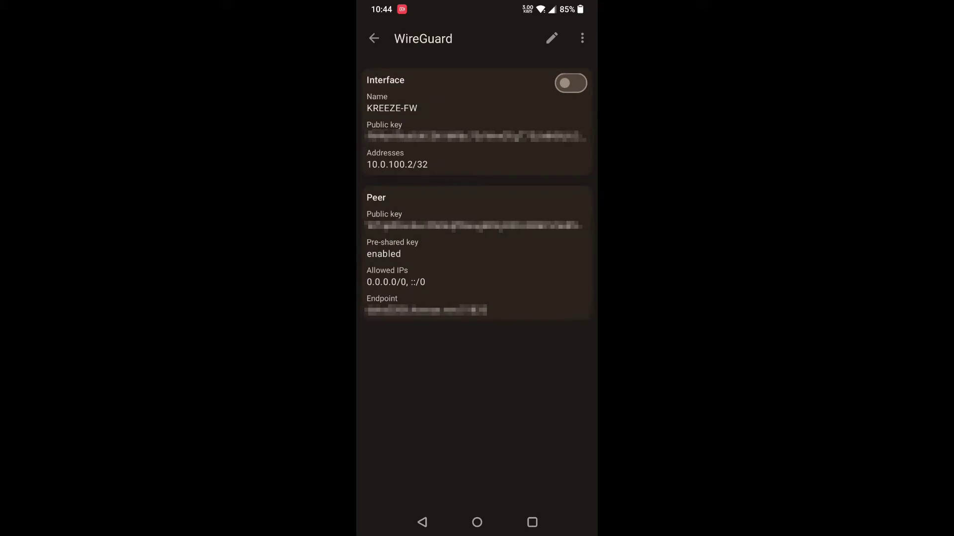
# Verify the KREEZE-FW tunnel address is 10.0.100.2/32 and save the tunnel.
pyautogui.click(552, 38)
pyautogui.click(460, 233)
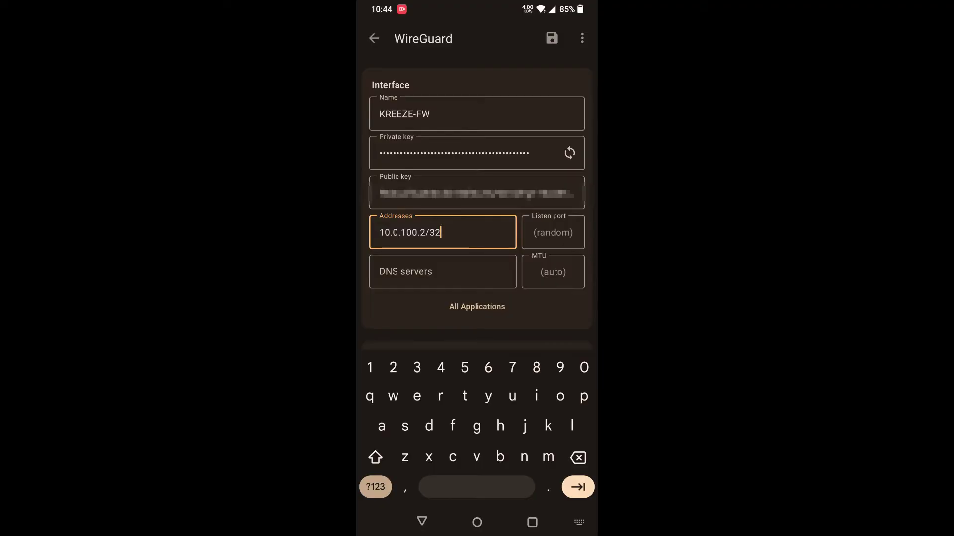
pyautogui.click(423, 519)
pyautogui.click(551, 38)
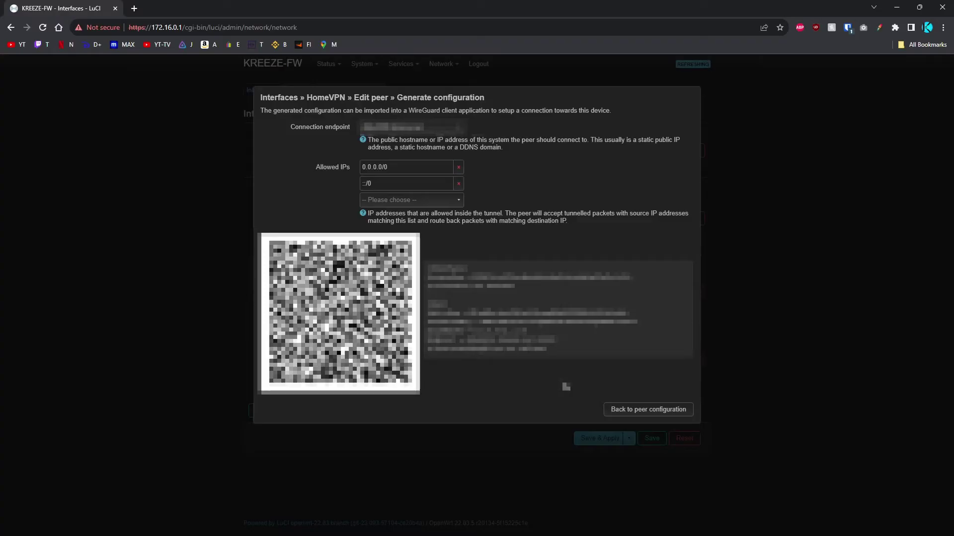
# Save the KREEZE-7T peer and HomeVPN peers, then Save & Apply the network configuration.
pyautogui.click(641, 411)
pyautogui.scroll(-2, 622, 402)
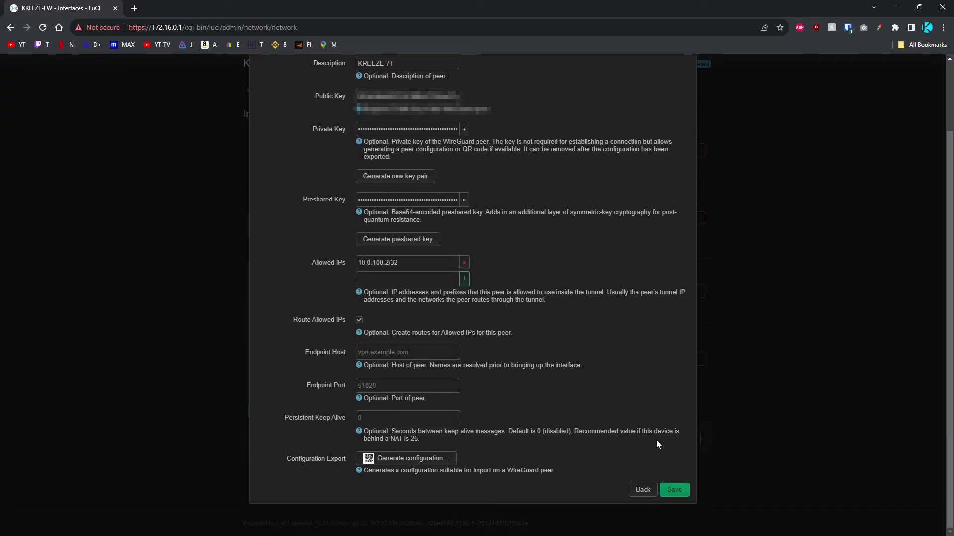
pyautogui.click(676, 489)
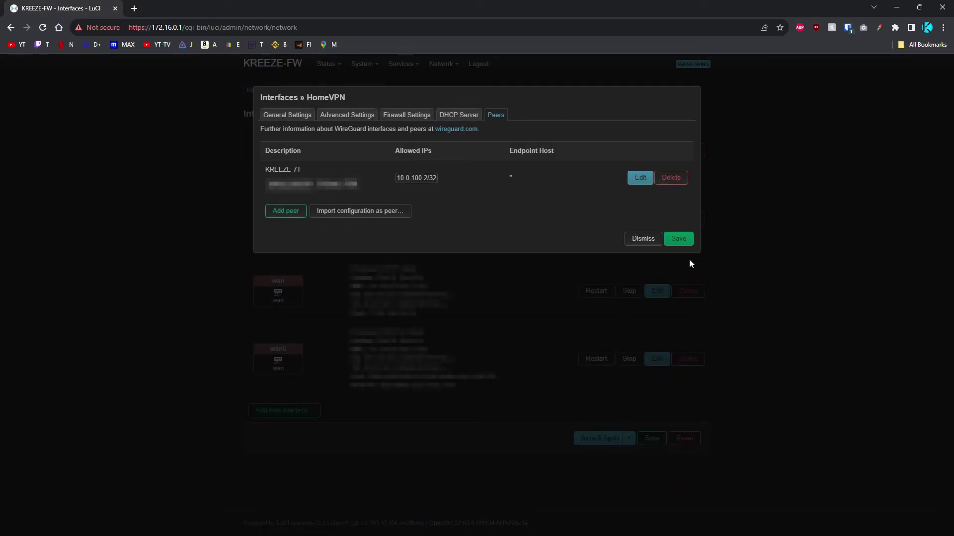
pyautogui.click(682, 241)
pyautogui.click(587, 439)
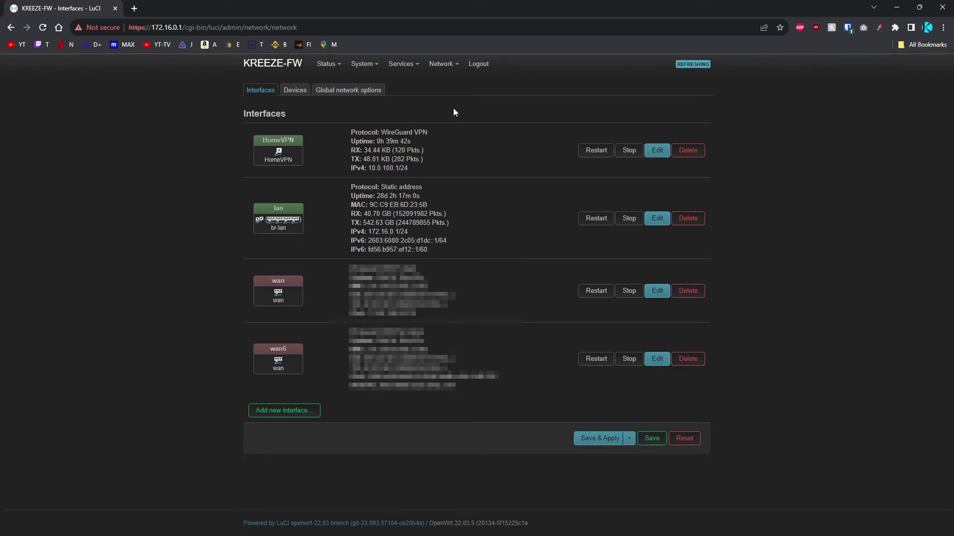
pyautogui.moveTo(444, 72)
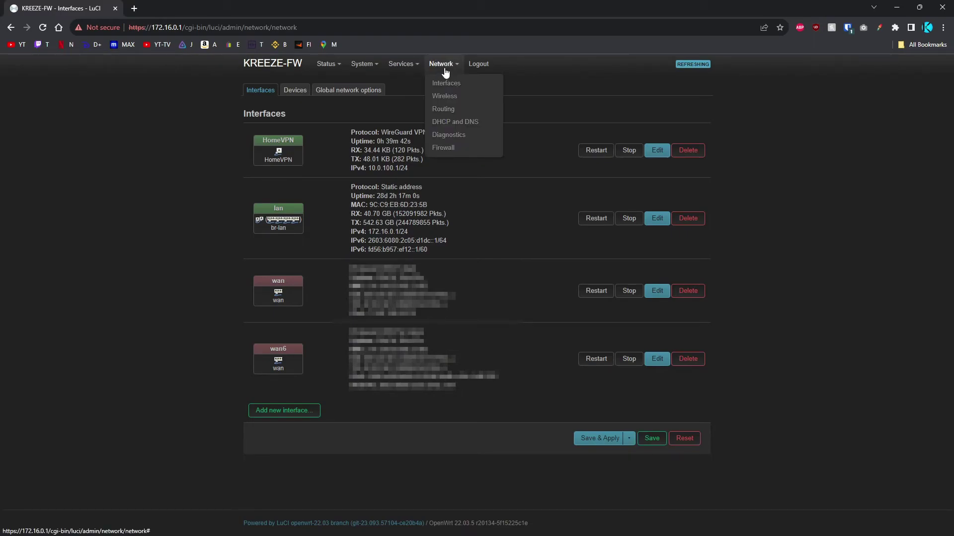
# Review the HomeVPN port forward (UDP 51820 from wan to 10.0.100.1), save it and apply the firewall.
pyautogui.click(447, 147)
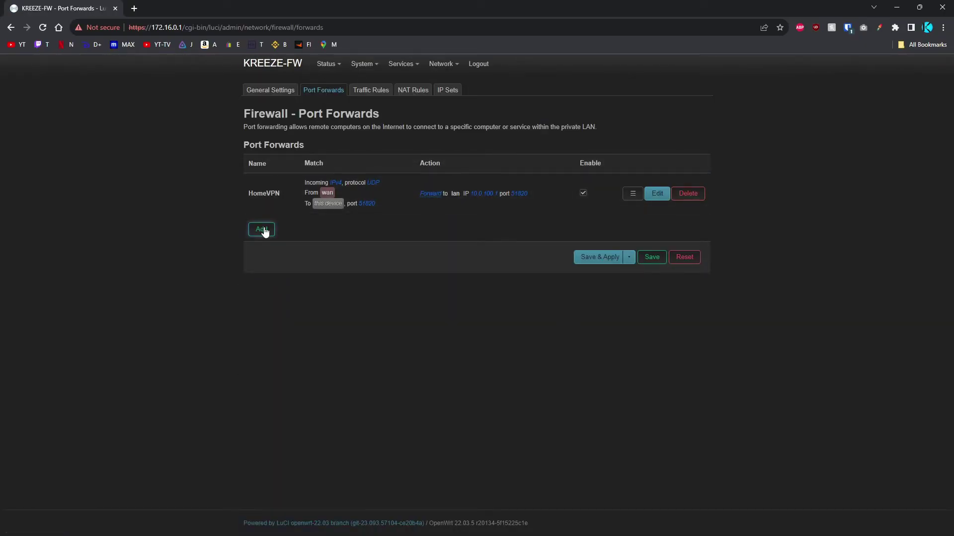
pyautogui.click(657, 194)
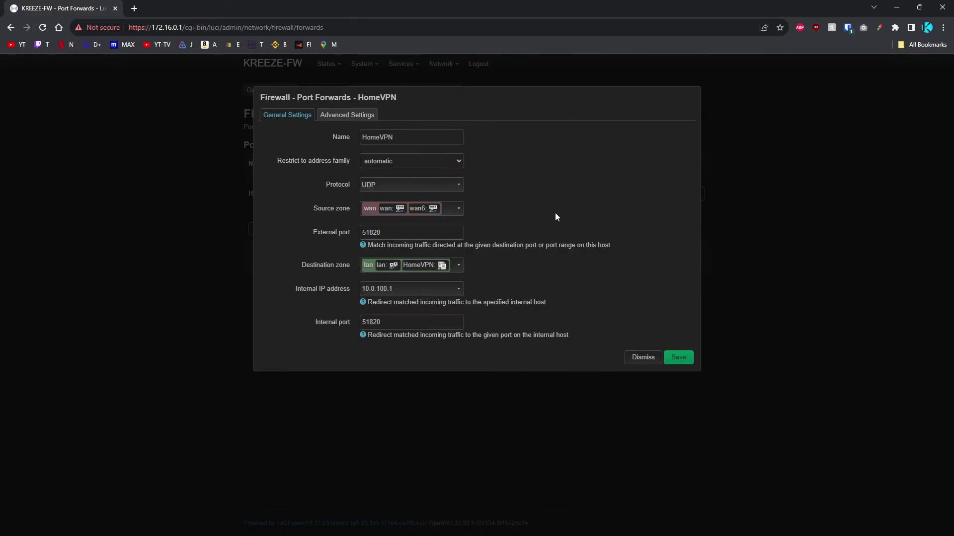
pyautogui.doubleClick(401, 140)
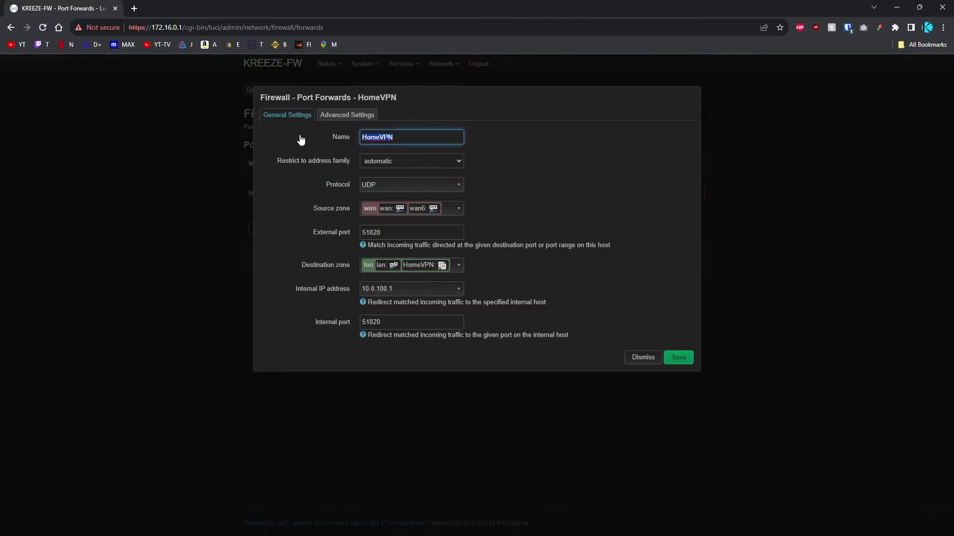
pyautogui.click(425, 139)
pyautogui.click(382, 185)
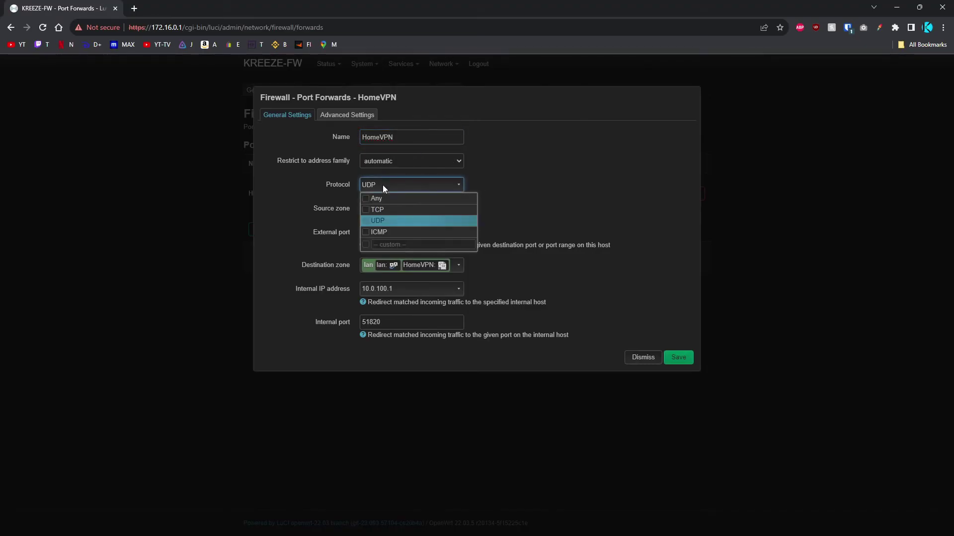
pyautogui.click(502, 181)
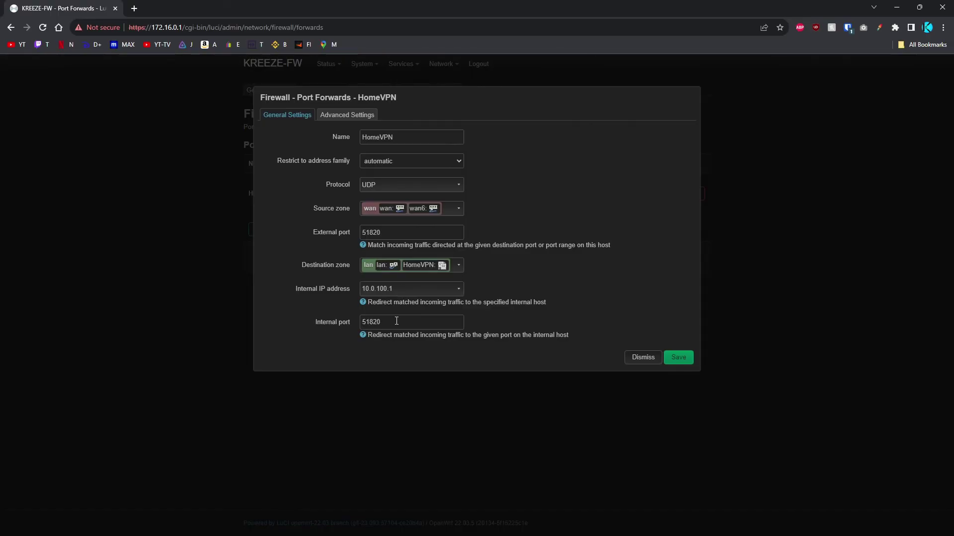
pyautogui.click(678, 358)
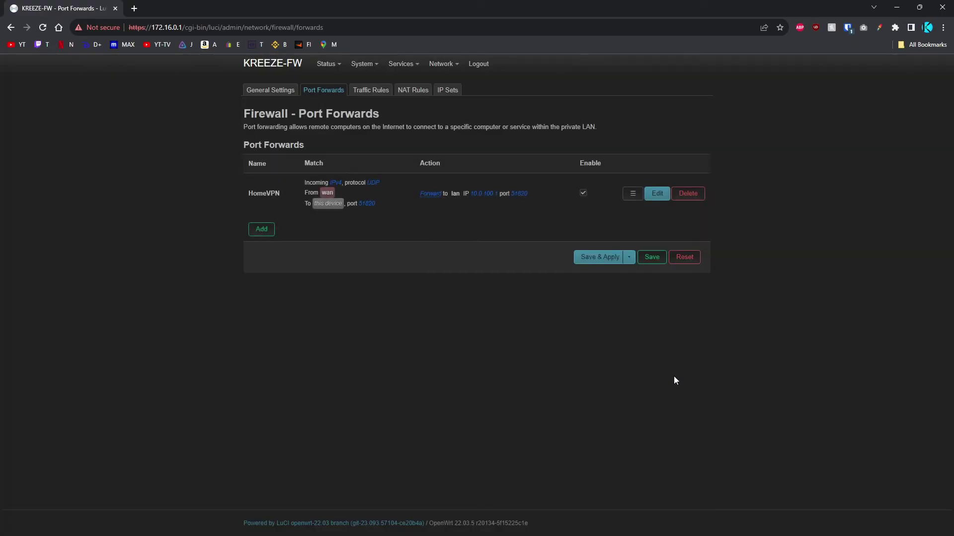
pyautogui.click(595, 260)
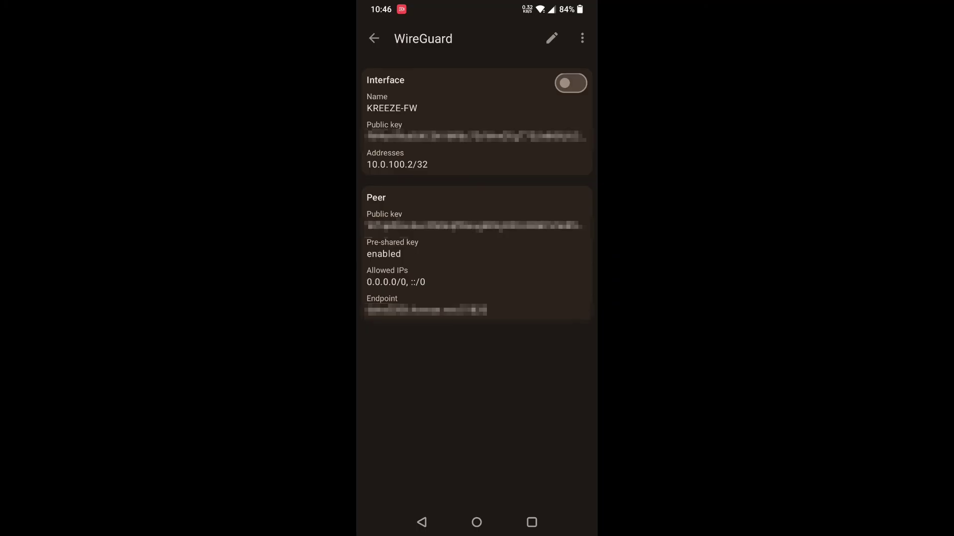
# Turn off the phone's Wi-Fi and switch the KREEZE-FW tunnel on over mobile data.
pyautogui.moveTo(477, 8); pyautogui.dragTo(477, 208)
pyautogui.click(391, 77)
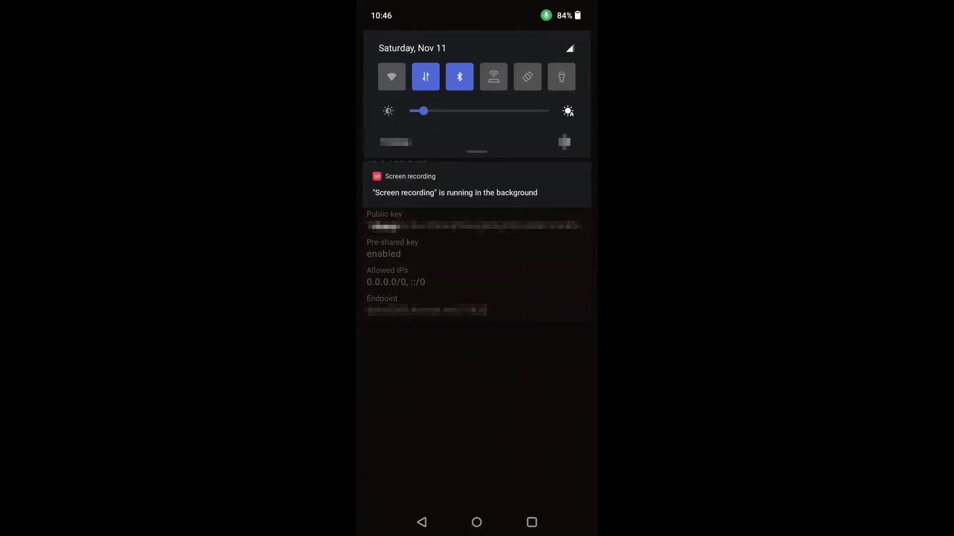
pyautogui.moveTo(477, 298); pyautogui.dragTo(476, 50)
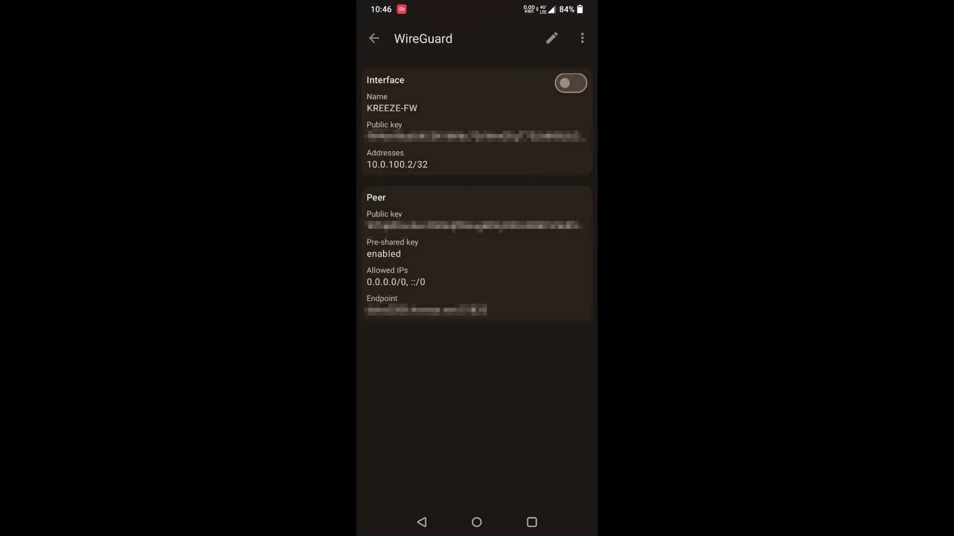
pyautogui.click(571, 82)
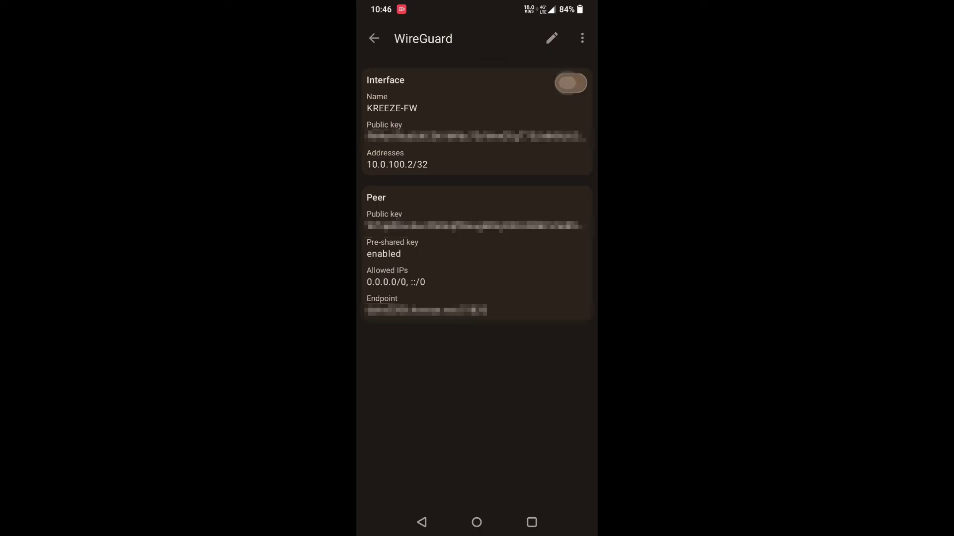